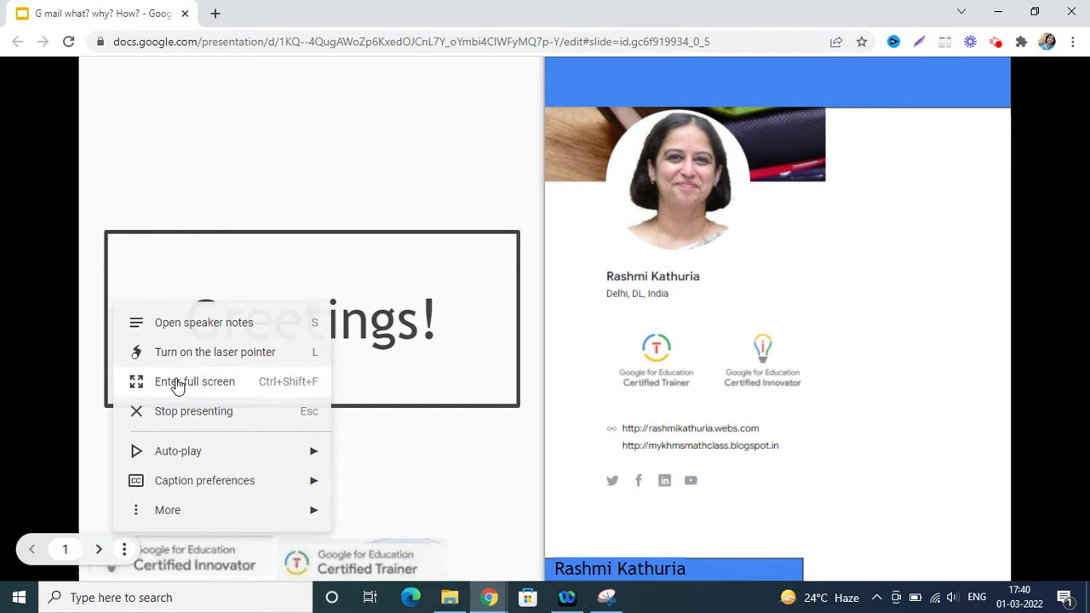
Present the Greetings! slide in full screen.
click(177, 385)
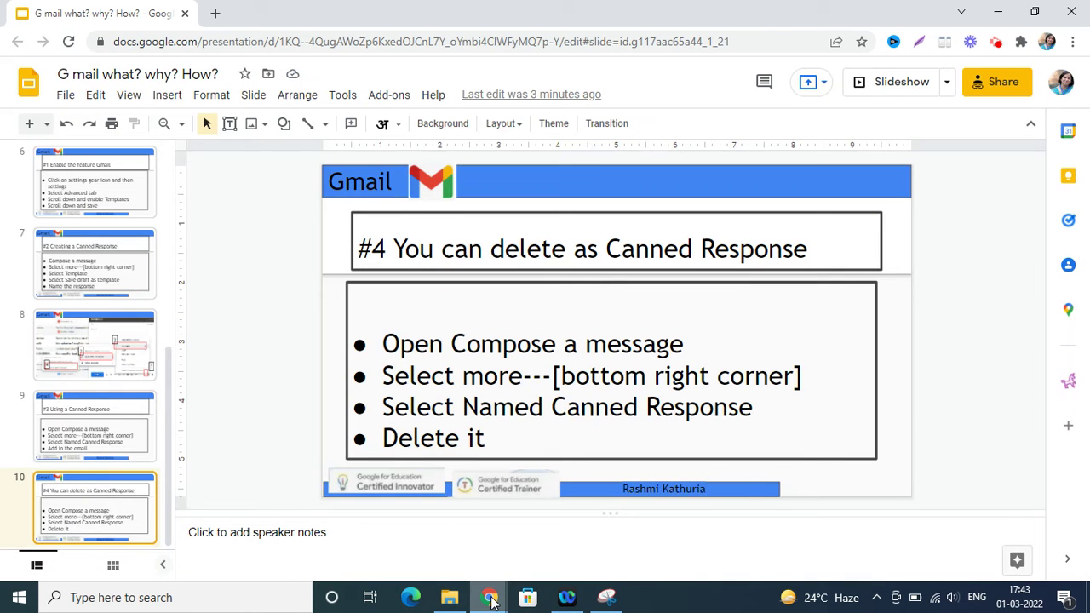
Switch to the Gmail window and close the Response construction query draft.
mouse_move(490, 599)
click(511, 554)
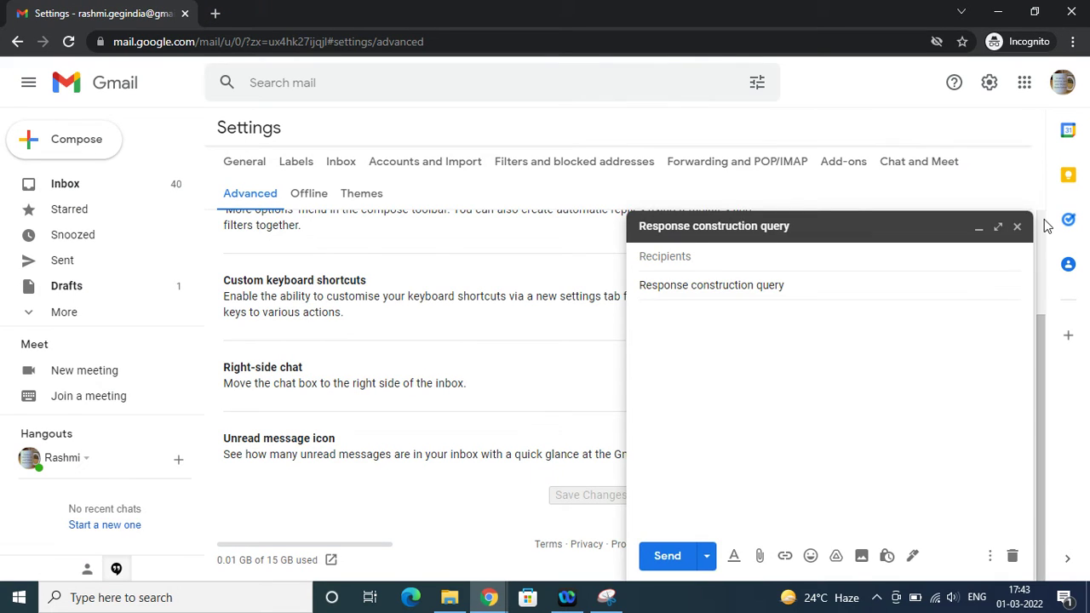
click(1018, 227)
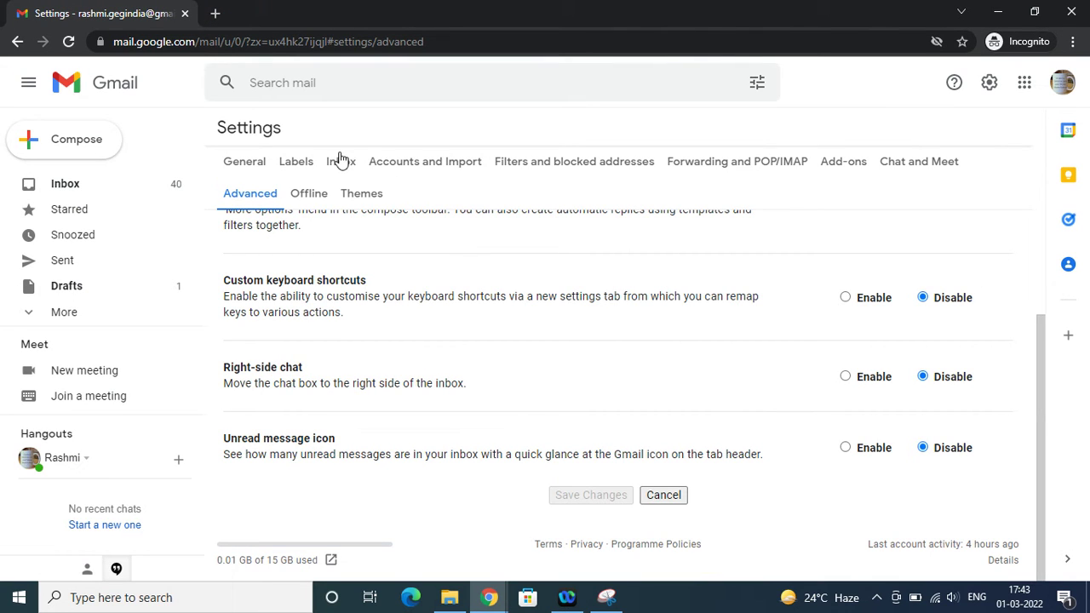
Go back to the inbox and open the full Gmail settings page.
click(57, 189)
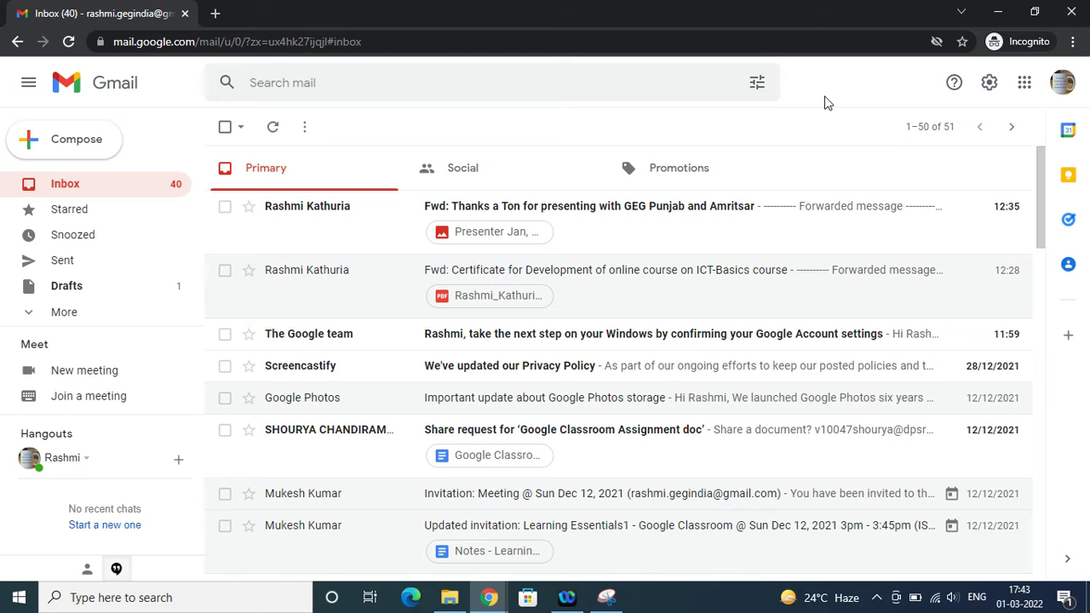
click(988, 85)
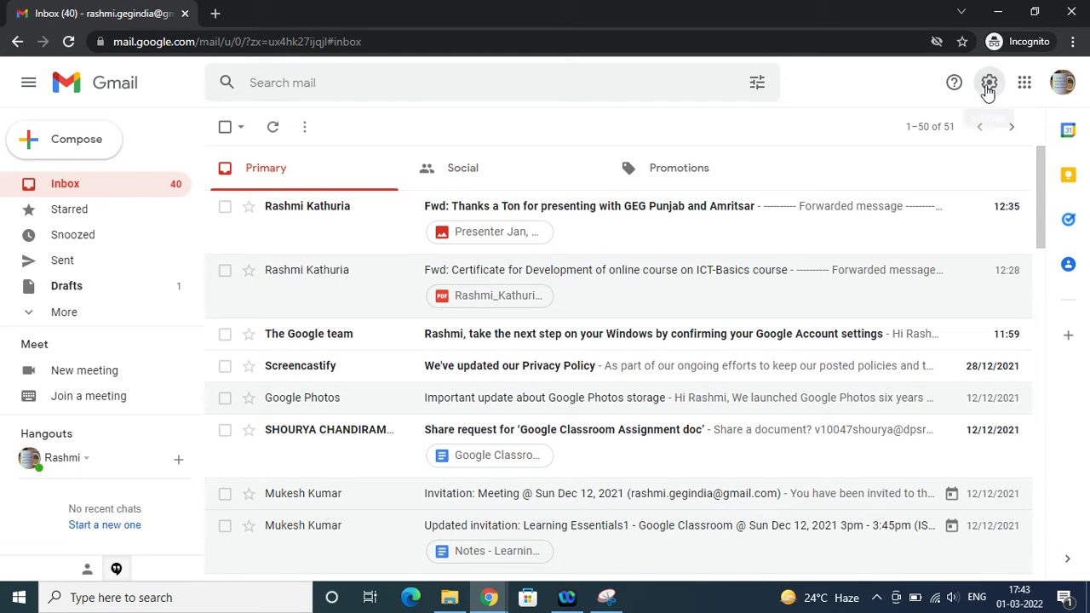
click(914, 169)
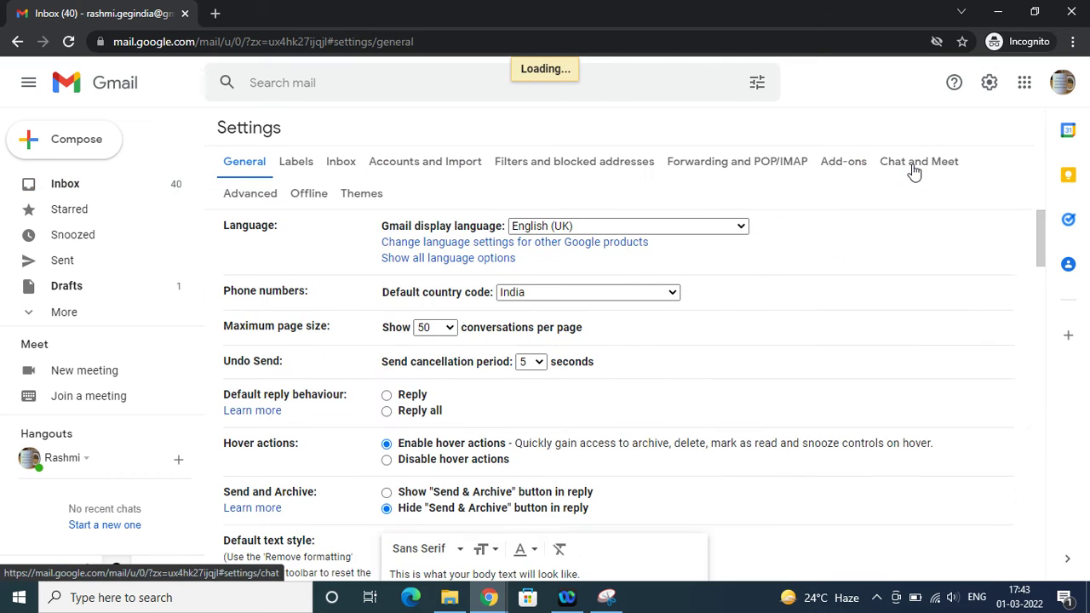
Open the Advanced settings tab and check that Templates is set to Enable.
click(252, 195)
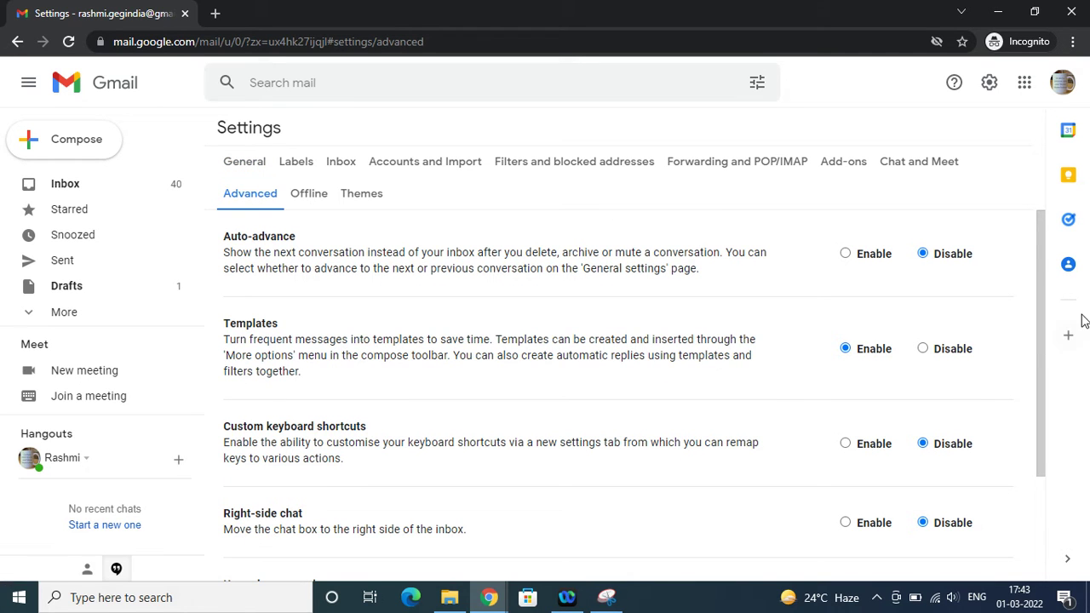
scroll(1041, 313, down, 1)
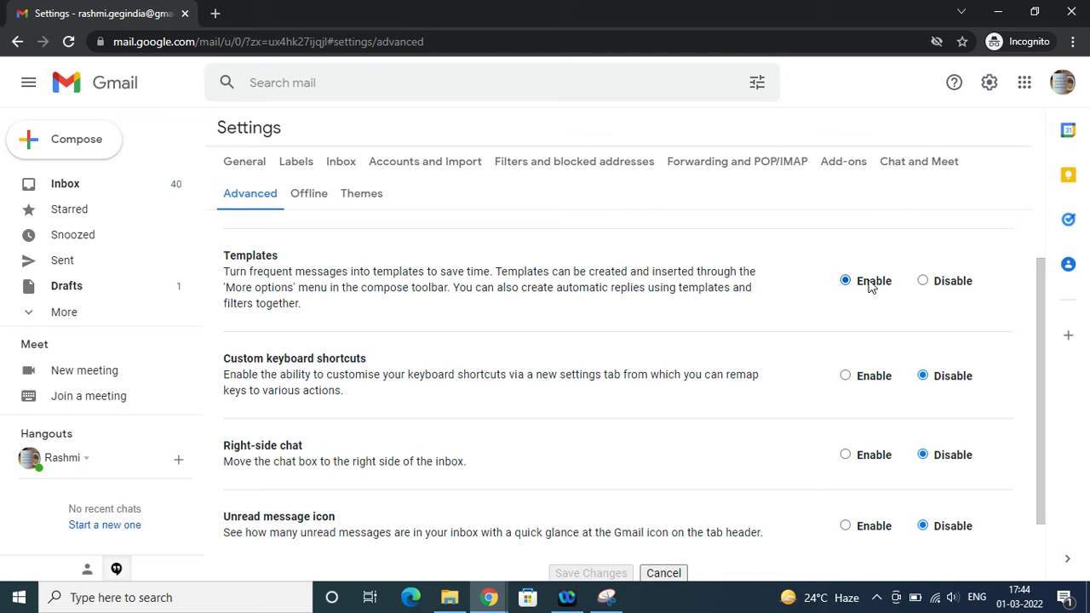
drag(1039, 371, 1048, 451)
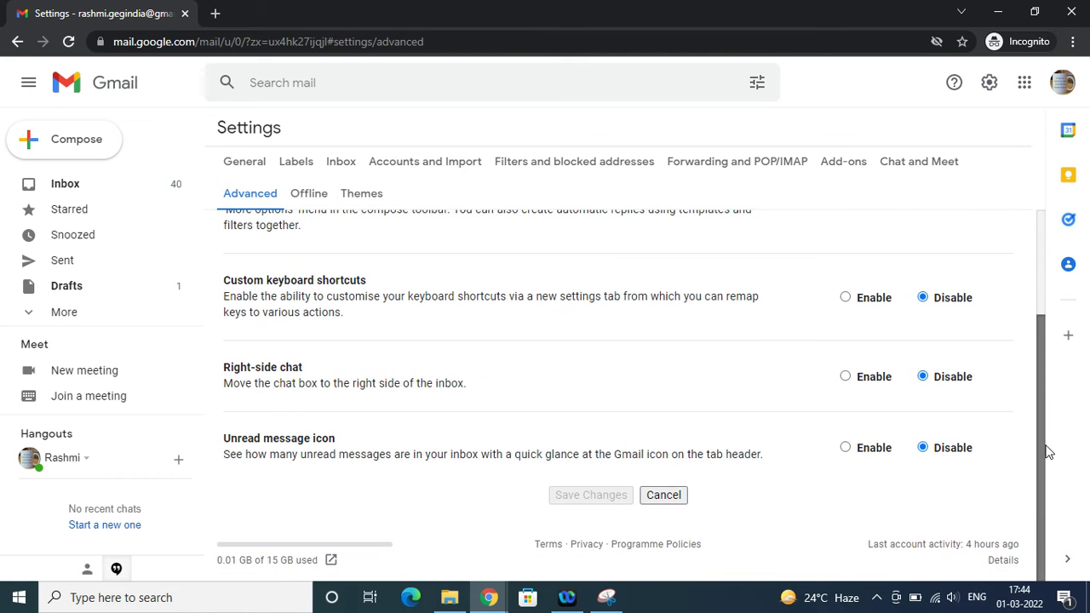
Compose a new message explaining the construction-question rule, ending 'Hope it solves your query. Best wishes!'.
click(81, 147)
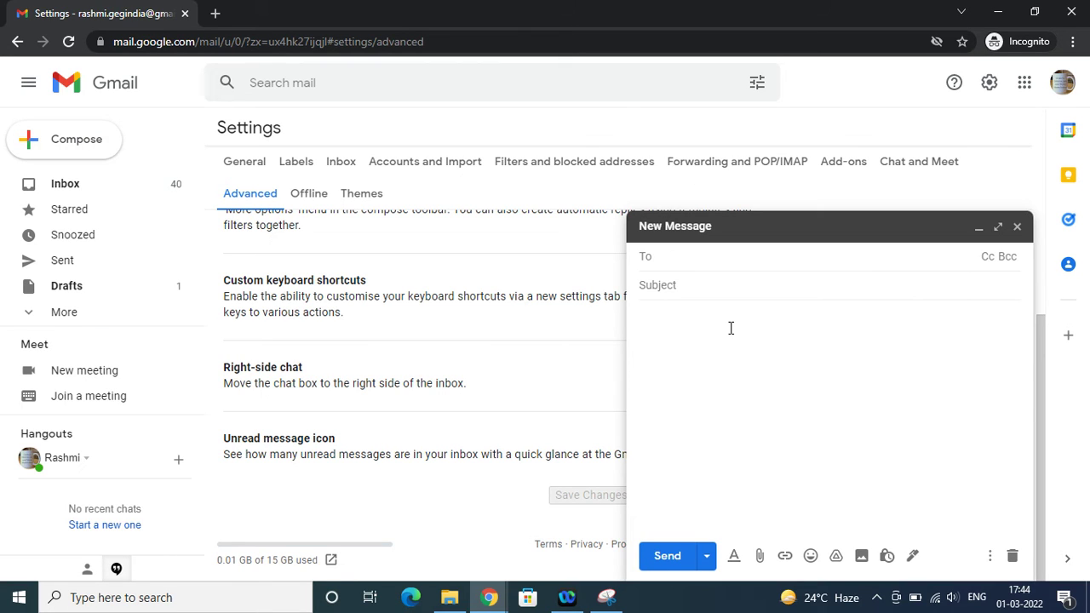
click(662, 320)
text(Der)
text(ar)
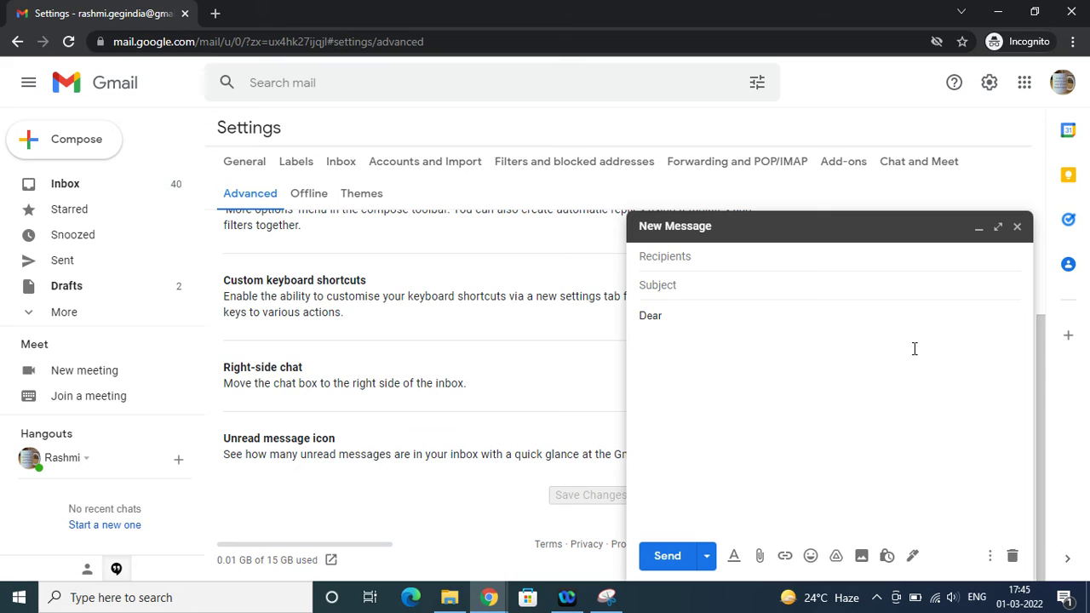
text(students,  )
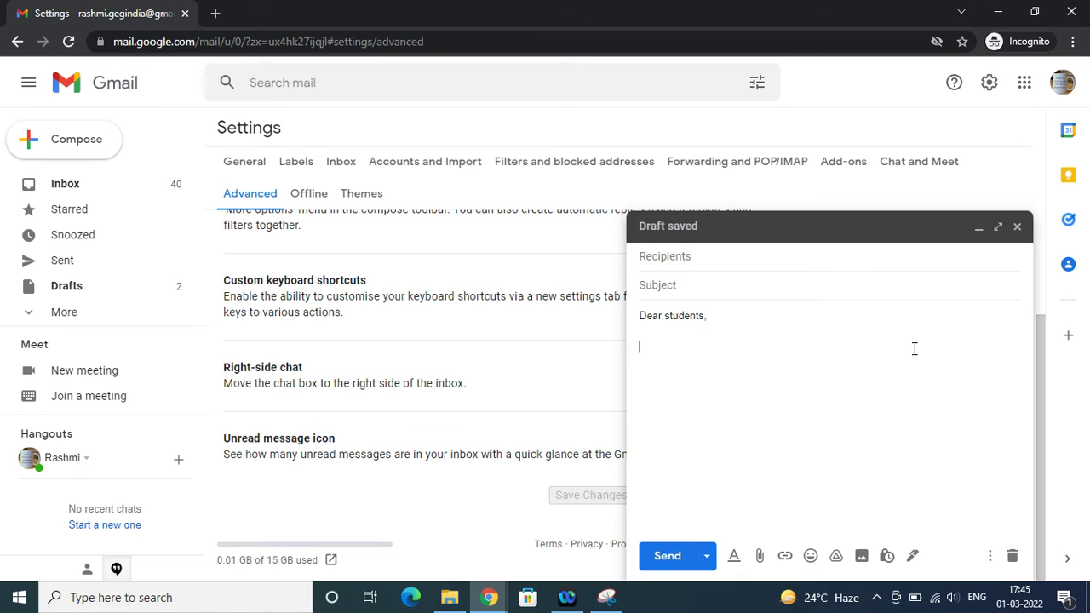
text(In the constr)
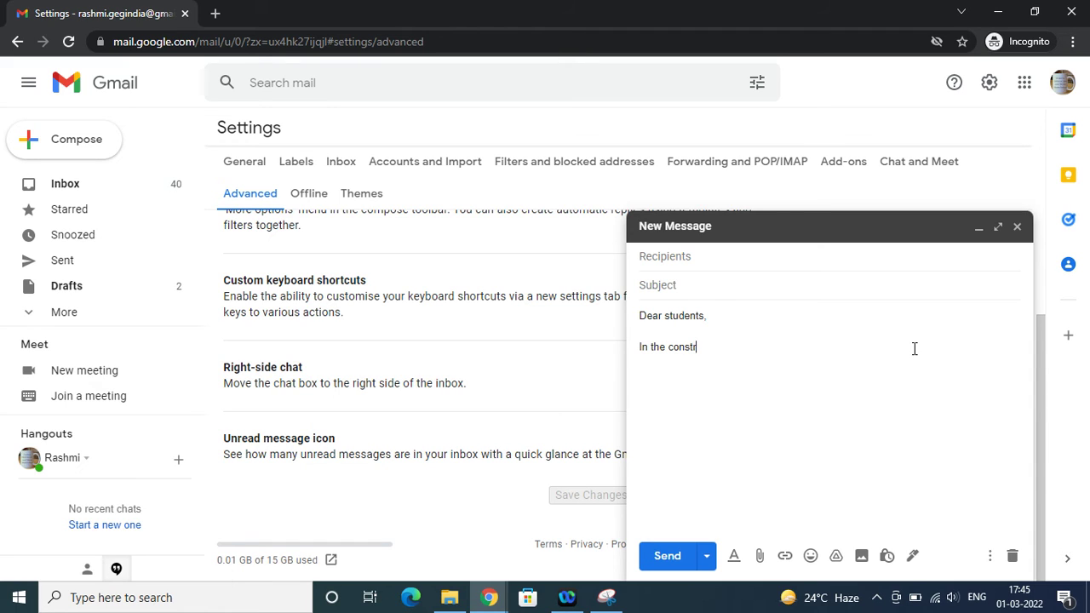
text(uction question, if it is asked t)
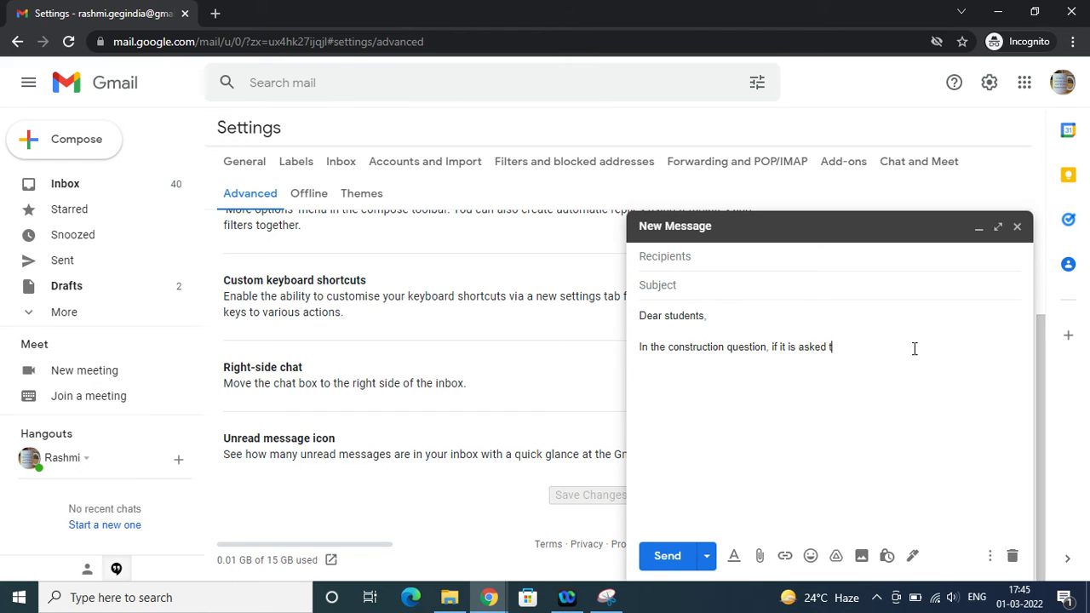
text(o write the steps only them)
key(BackSpace)
text(n write it)
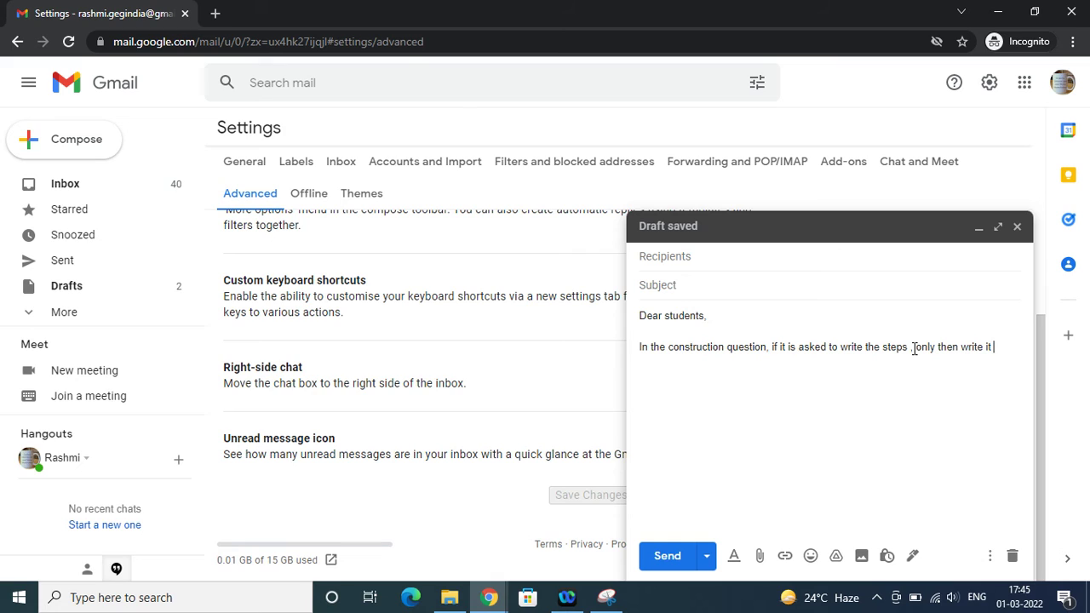
text( else just)
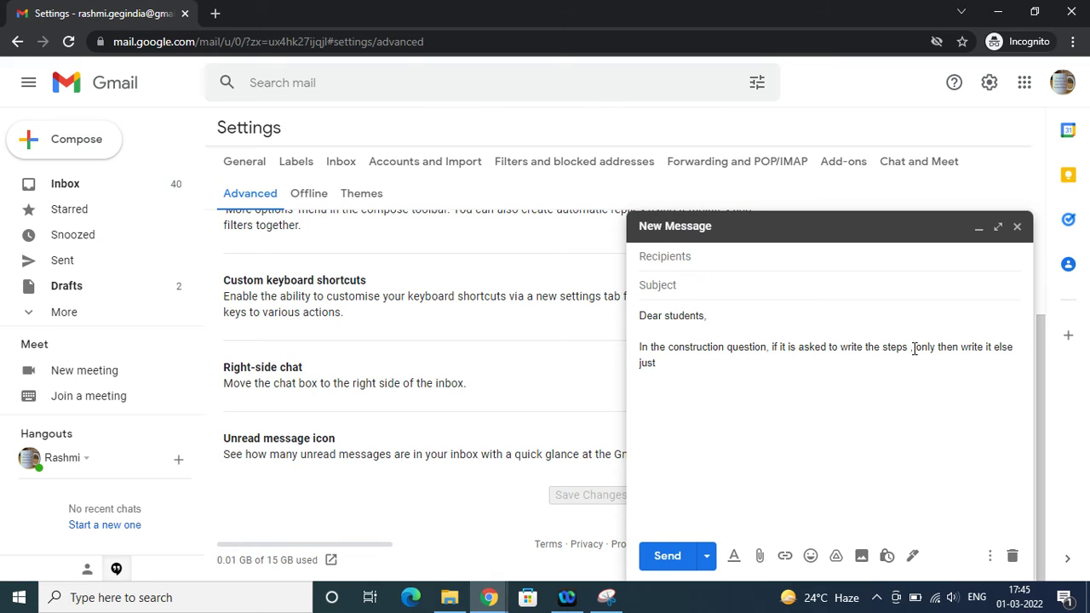
text( write what is given, req)
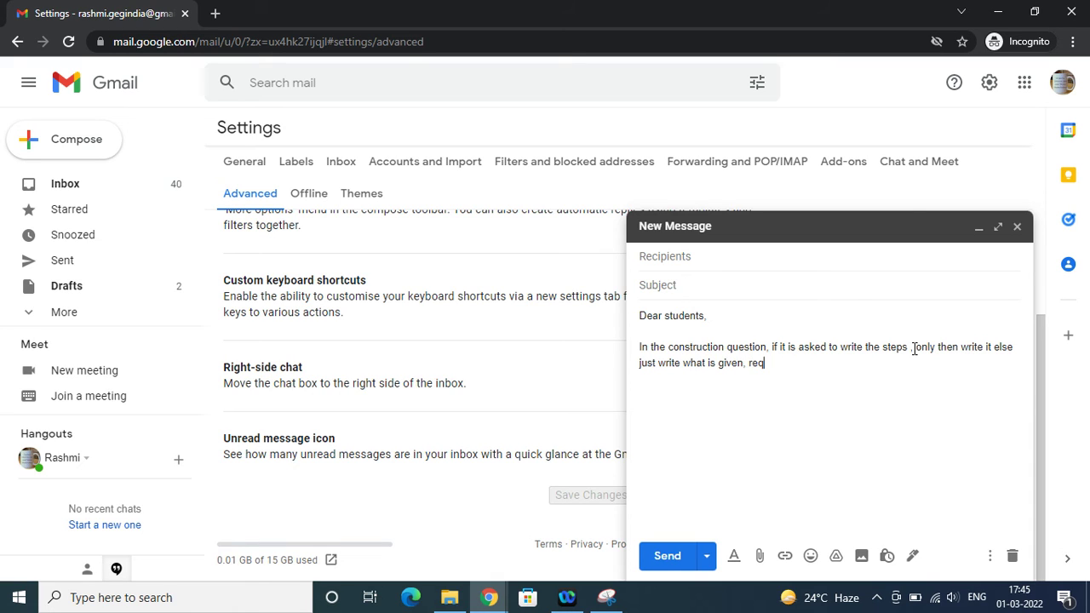
text(uired , do the construction.)
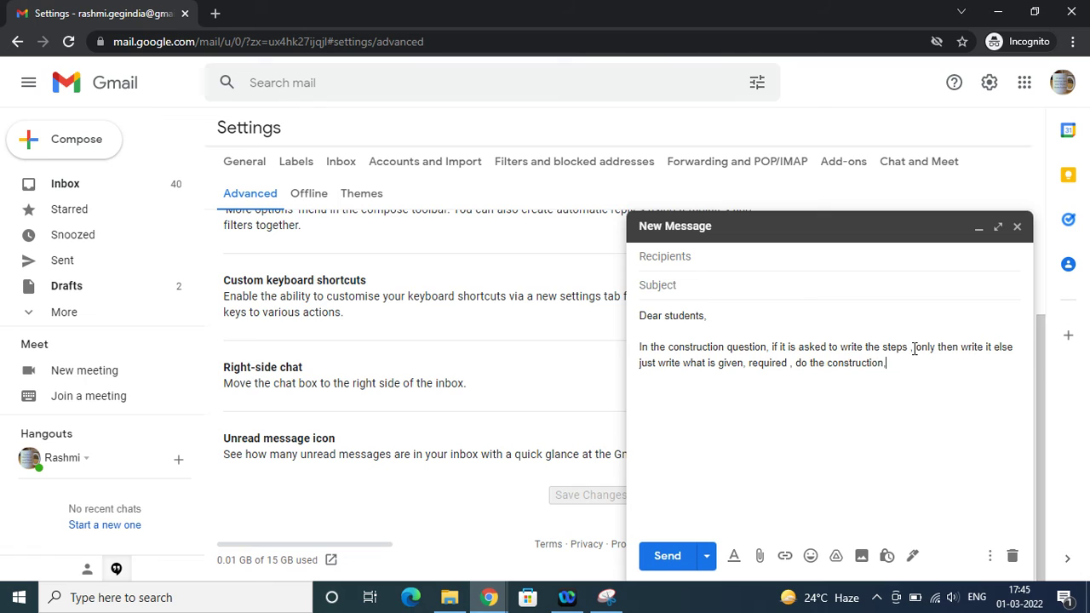
key(BackSpace)
text(, and write fina)
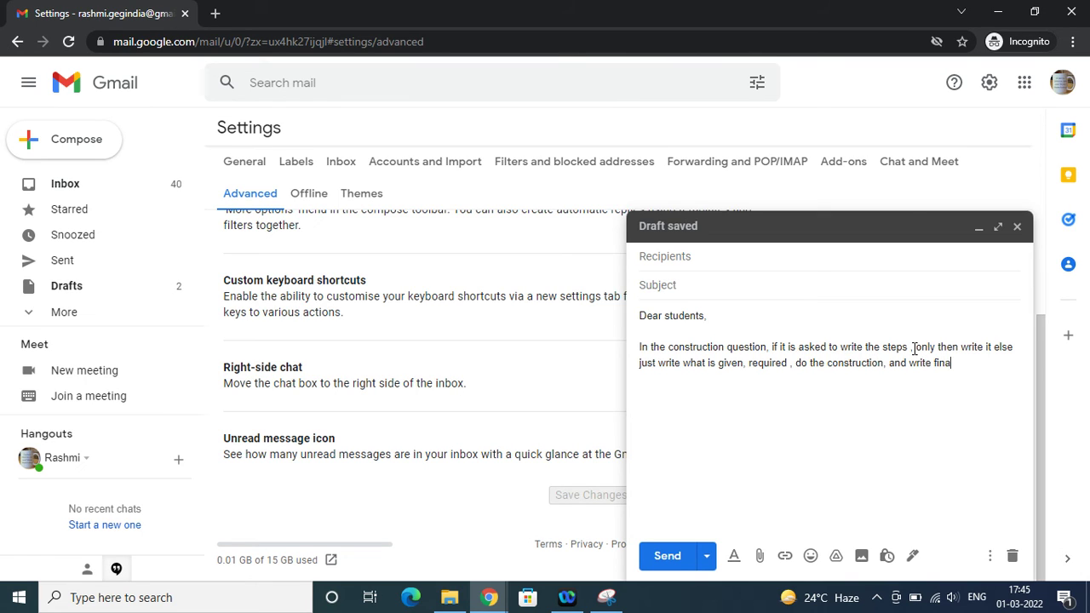
text(l result.)
key(Return)
key(Return)
text(Hope it so)
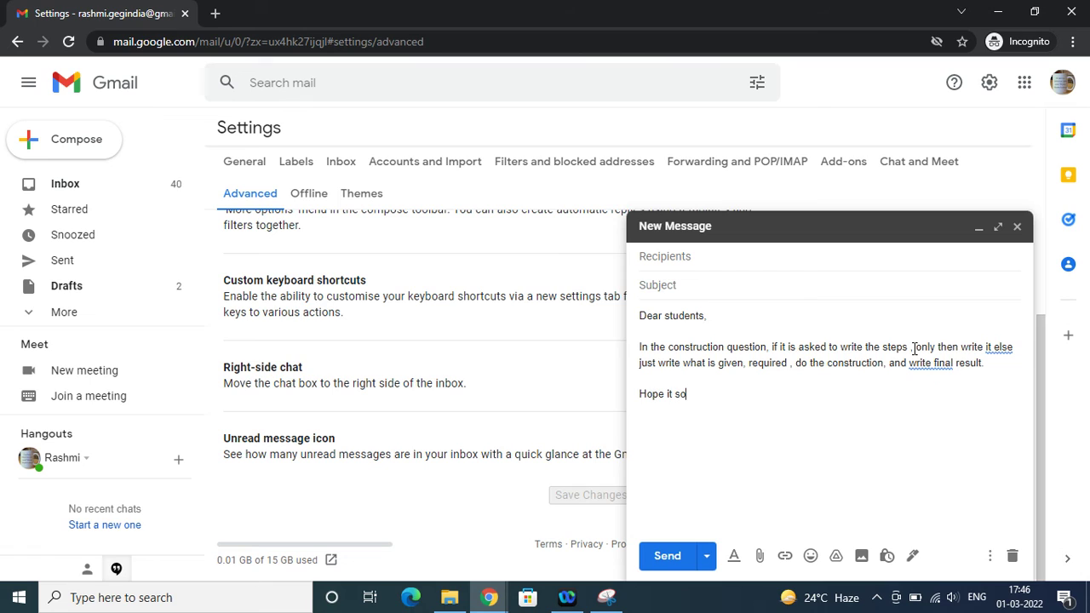
text(lves your query.  Best)
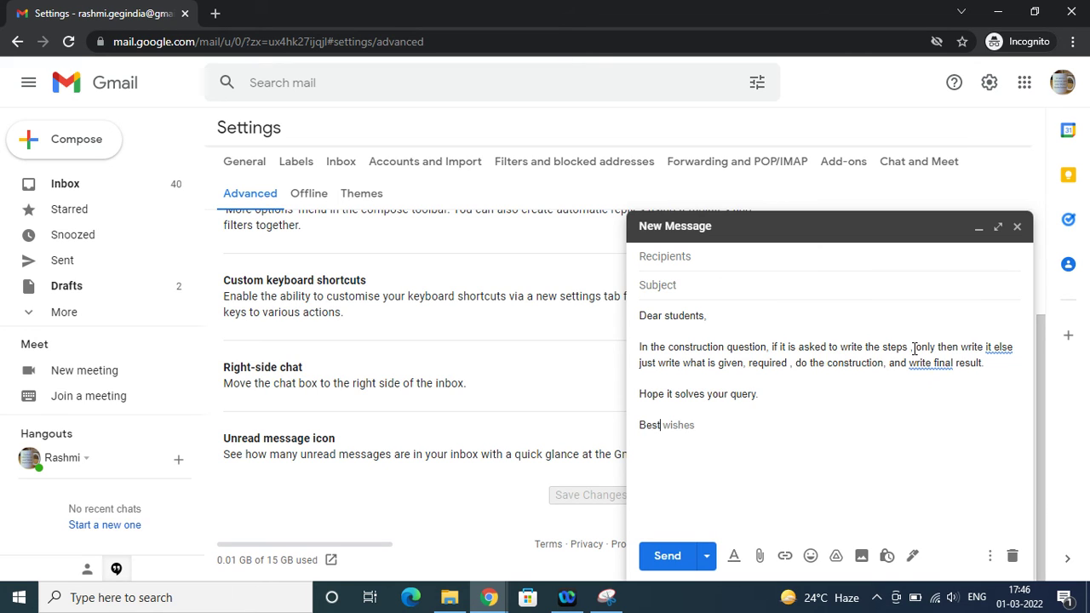
text( wishes!)
Accept the grammar corrections 'it, else' and 'write the final'.
click(996, 356)
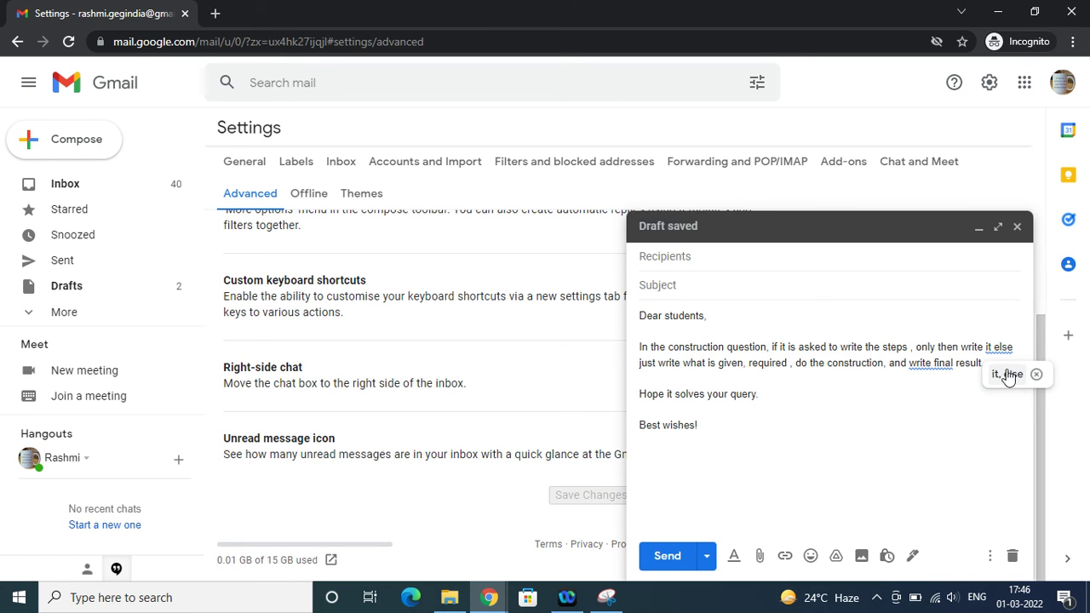
click(1014, 375)
click(943, 361)
click(962, 391)
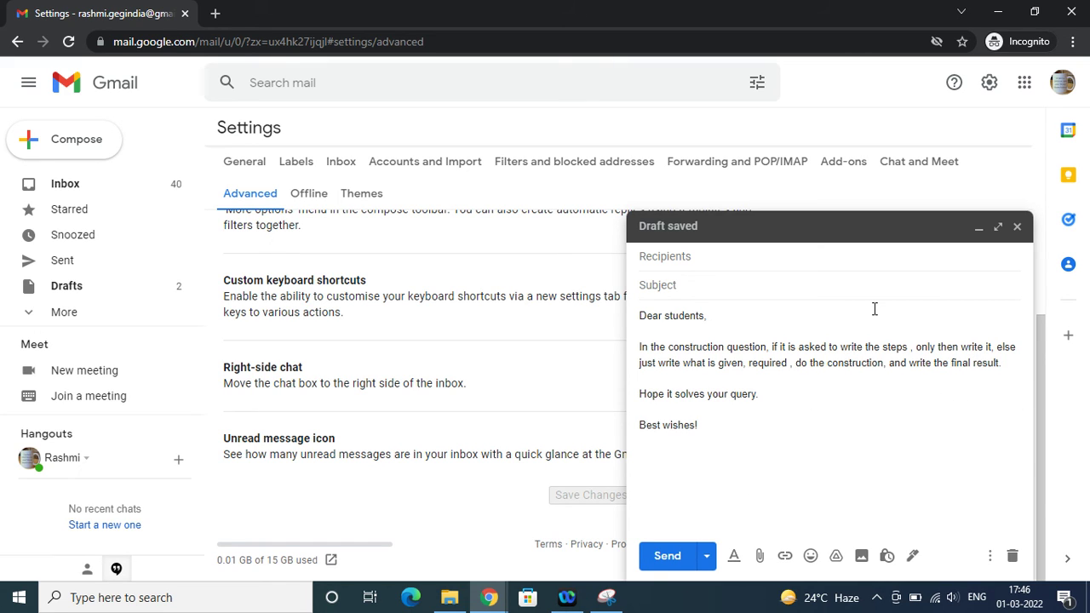
Show the draft's Templates > Save draft as template options.
click(990, 558)
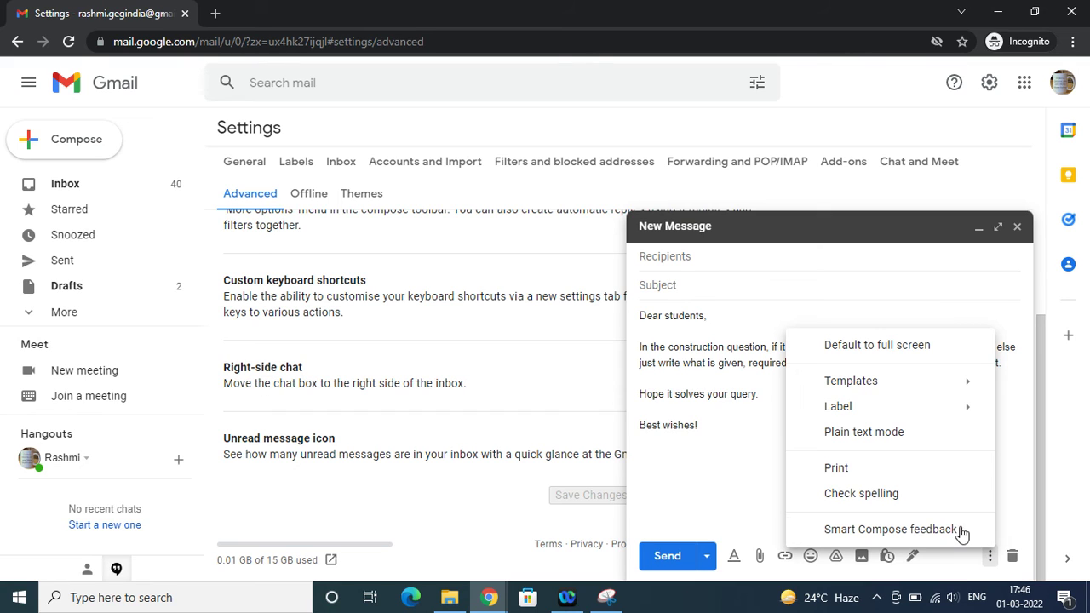
mouse_move(892, 390)
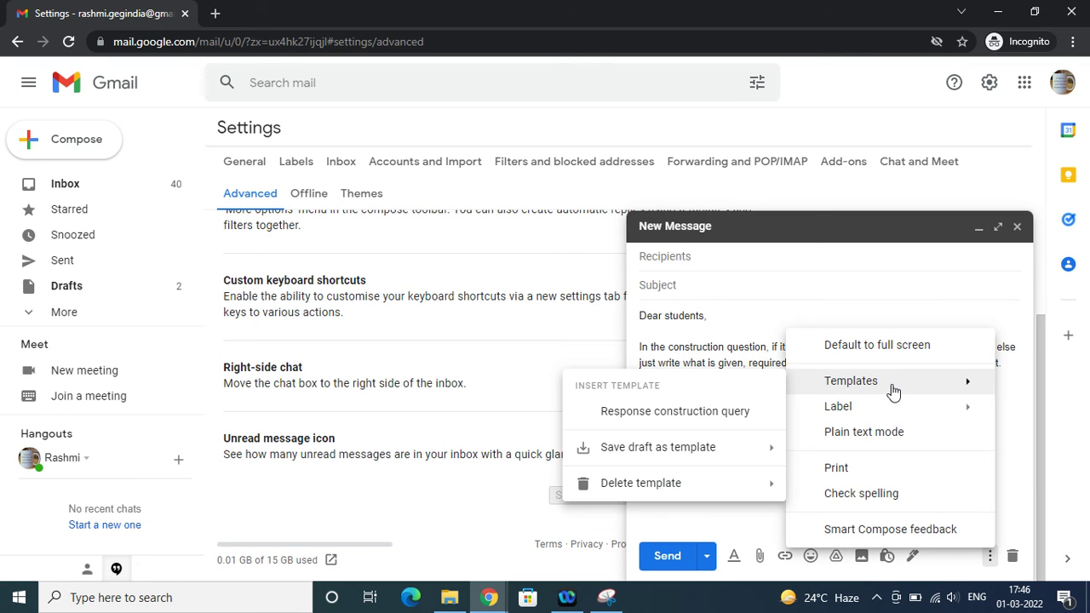
mouse_move(697, 457)
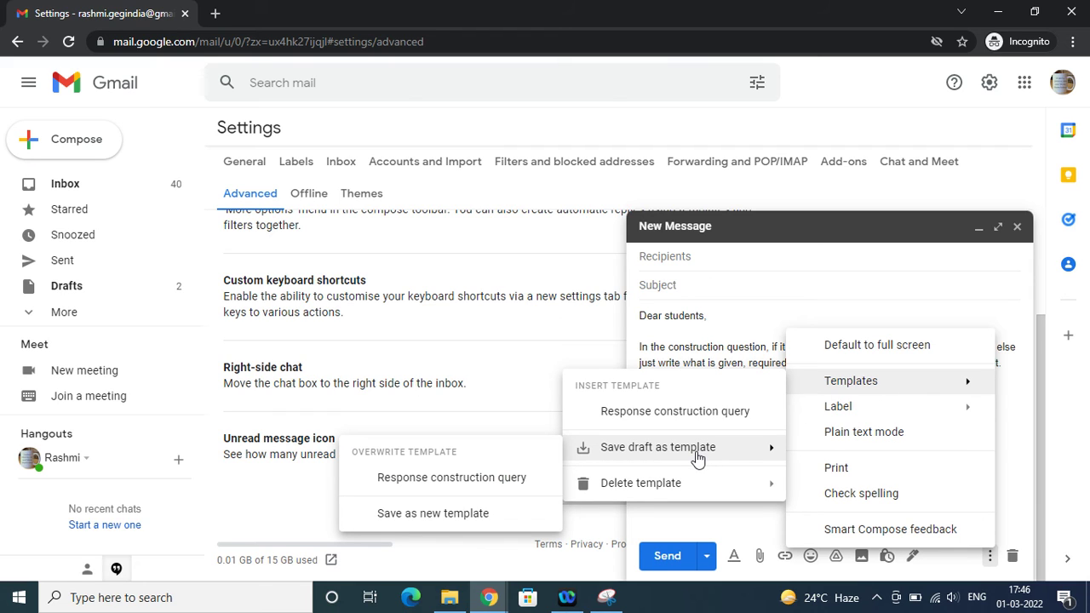
Save the draft as a new template named 'construction query 1'.
click(467, 513)
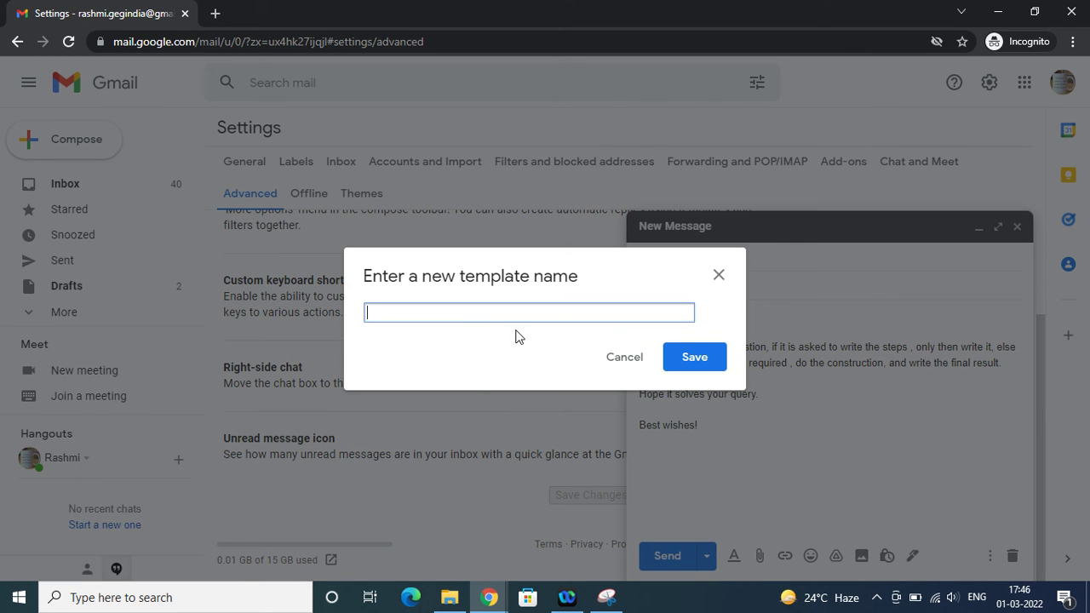
text(construction query 1)
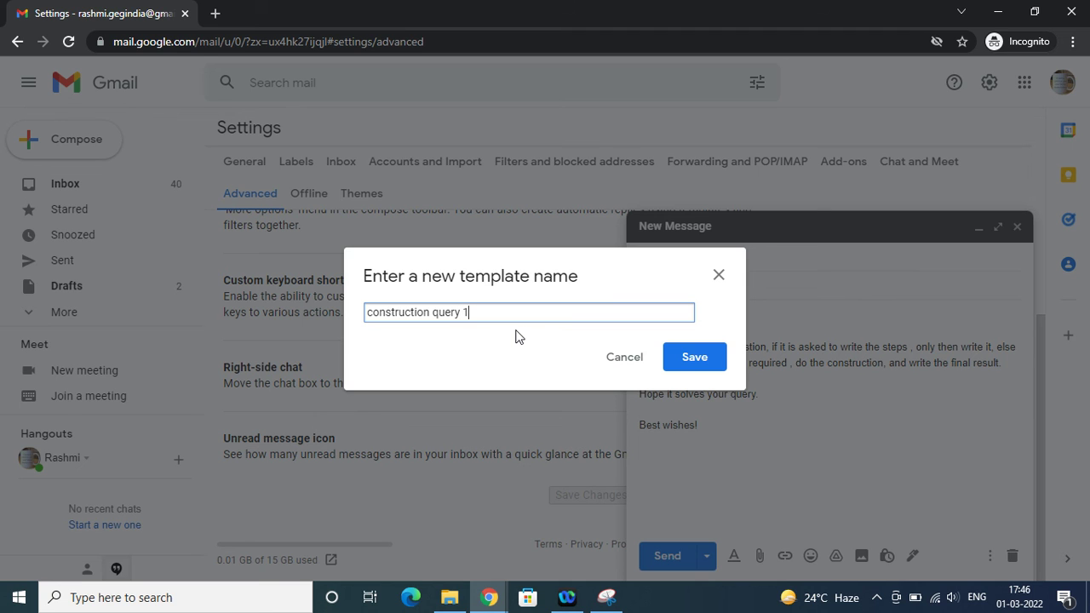
click(684, 364)
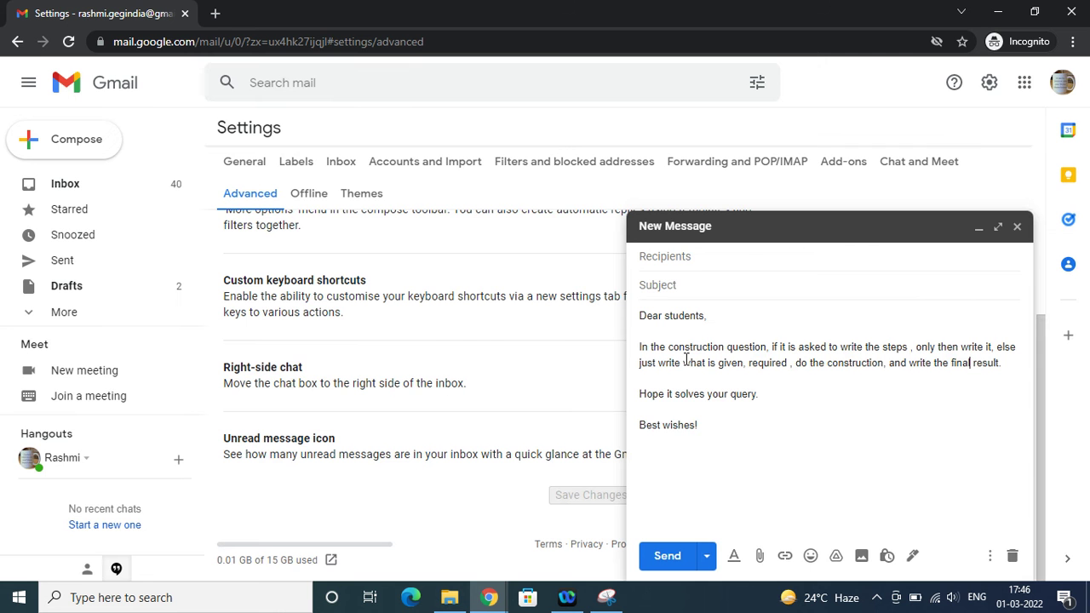
Close the draft, start a new message, and insert the 'construction query 1' template.
click(1017, 227)
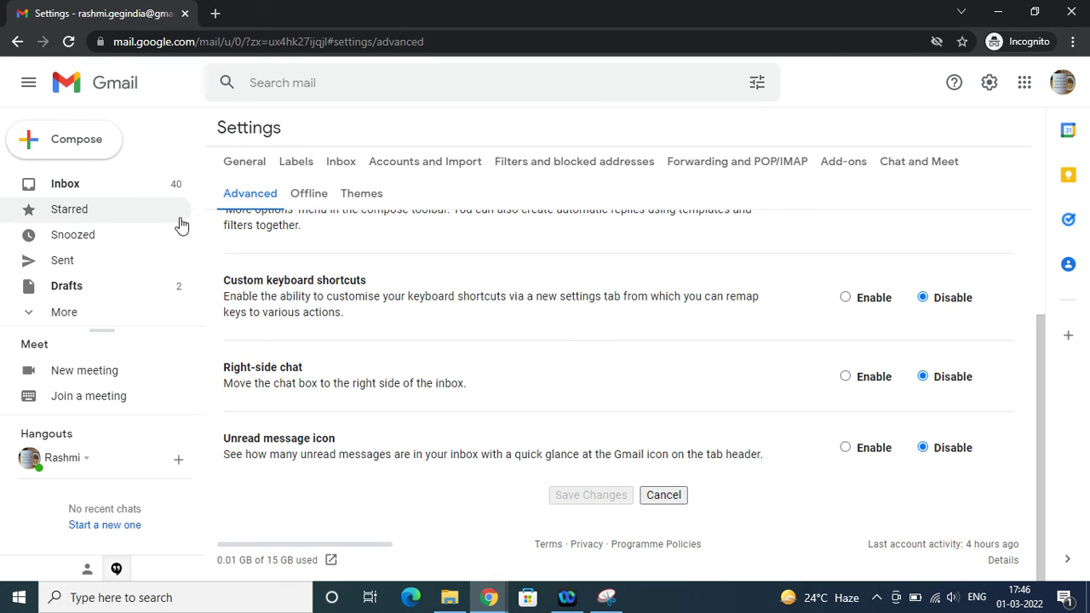
click(81, 143)
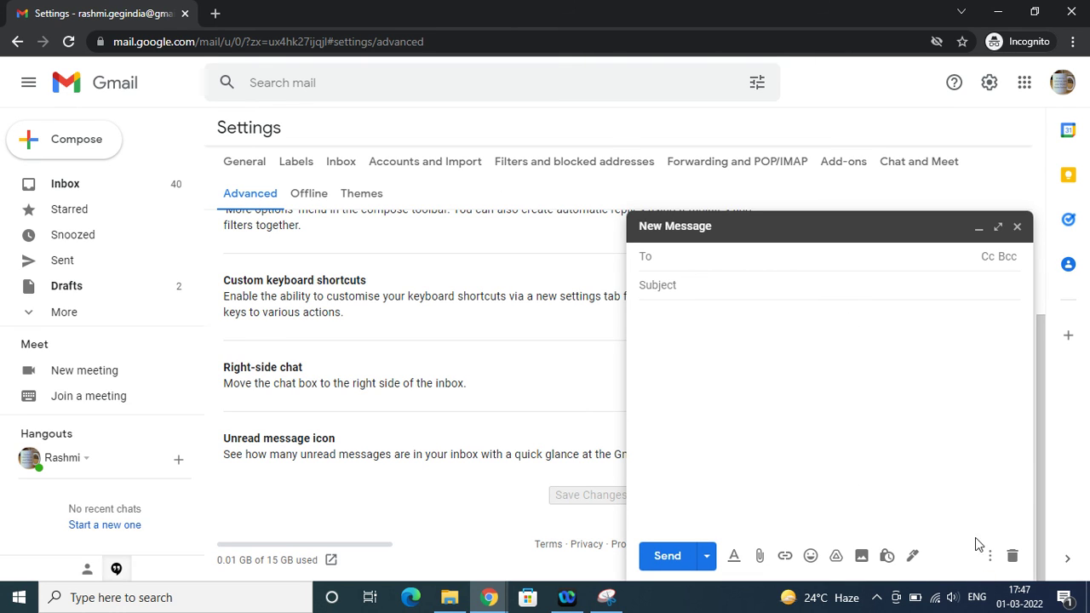
click(988, 562)
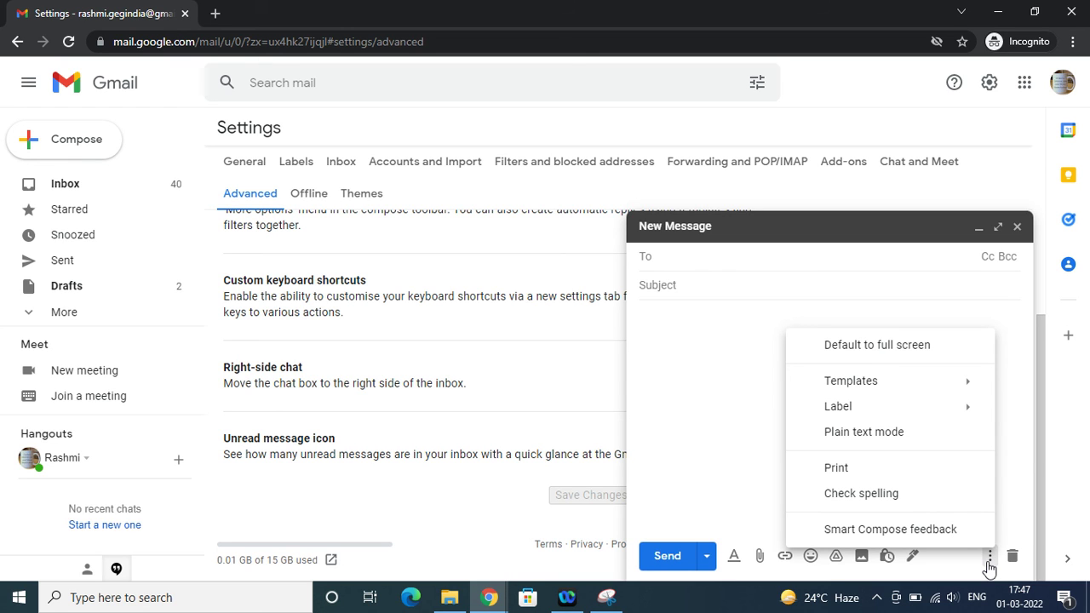
mouse_move(928, 392)
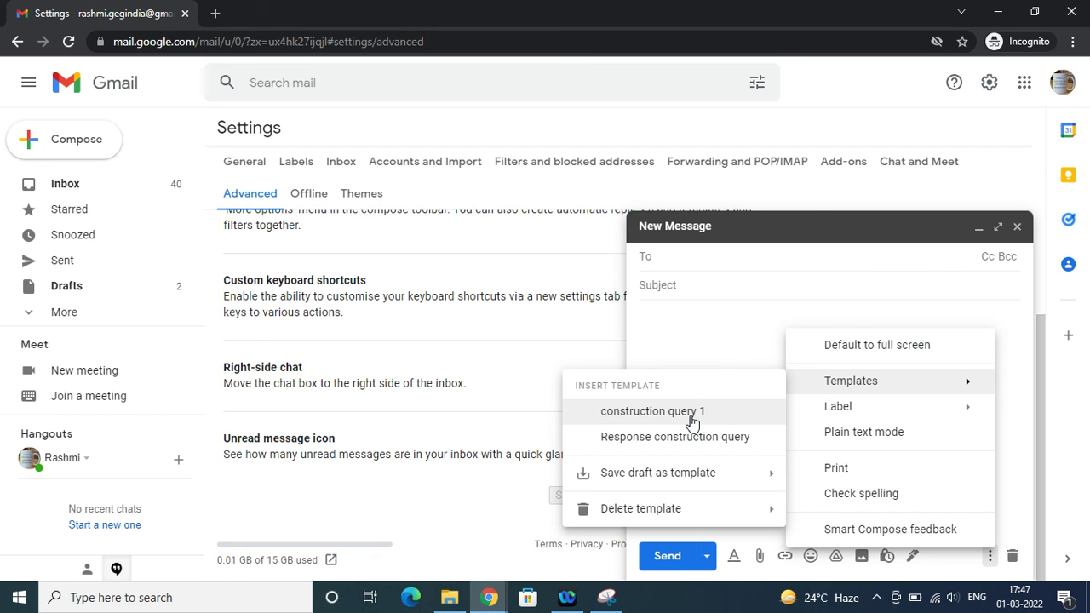
click(691, 412)
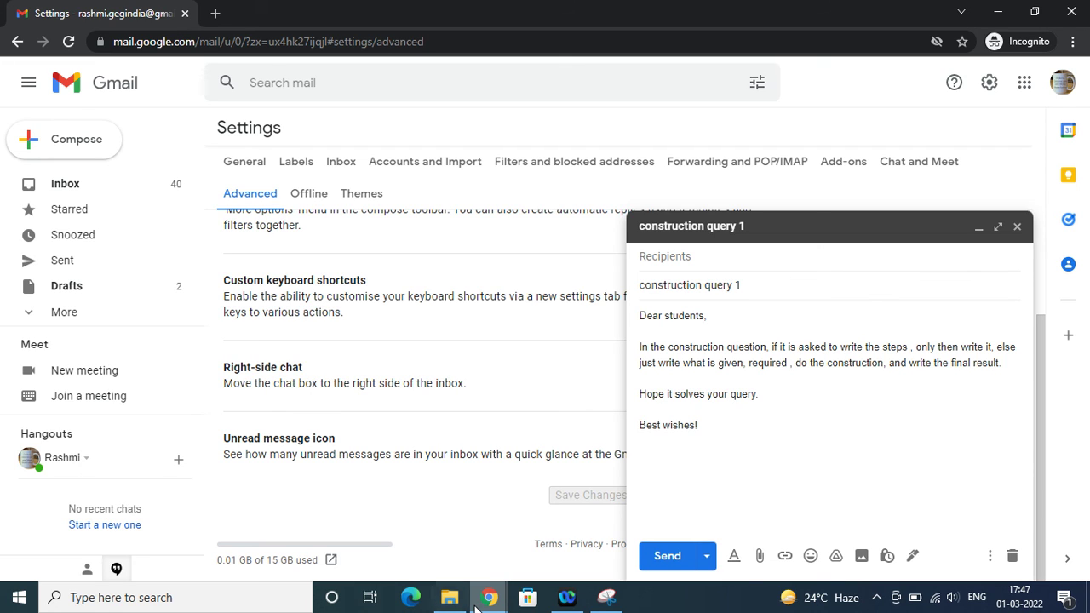
Bring Google Slides back and scroll the filmstrip up toward the first slides.
click(321, 542)
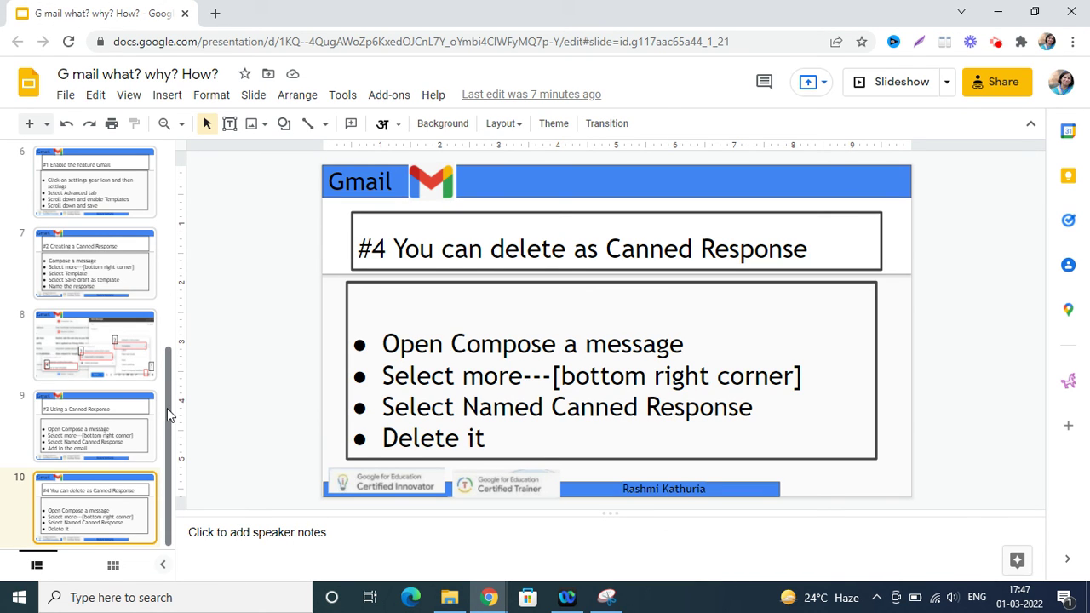
drag(167, 408, 167, 208)
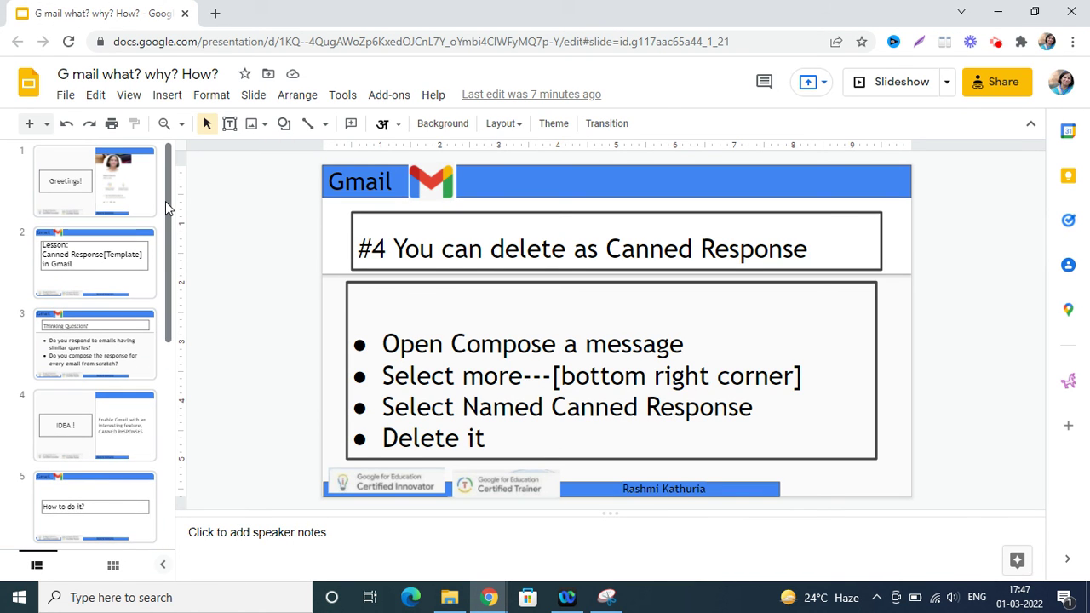